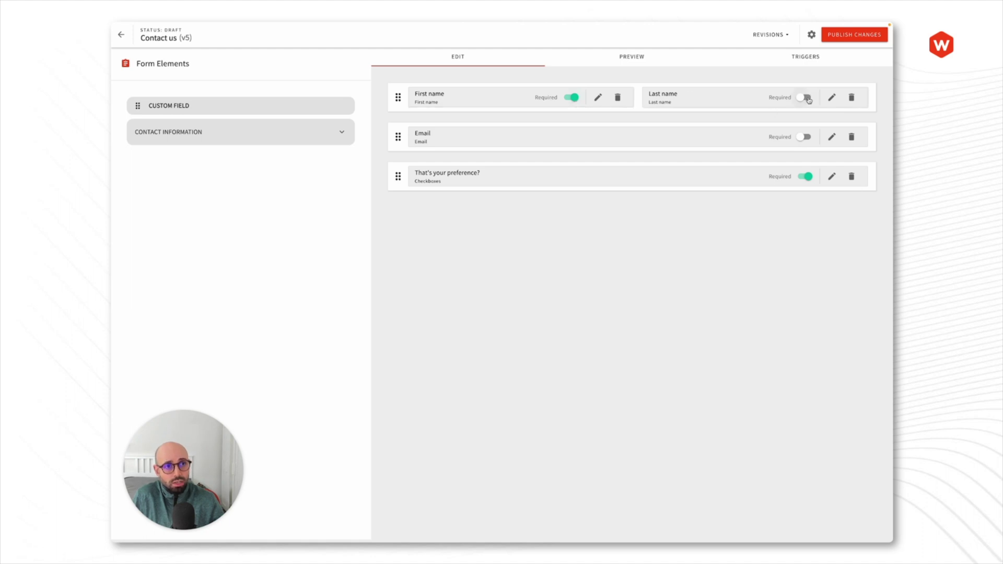
# Step: Try the Required toggles on Last name and Email, leaving both optional
pyautogui.click(805, 98)
pyautogui.click(804, 137)
pyautogui.click(805, 102)
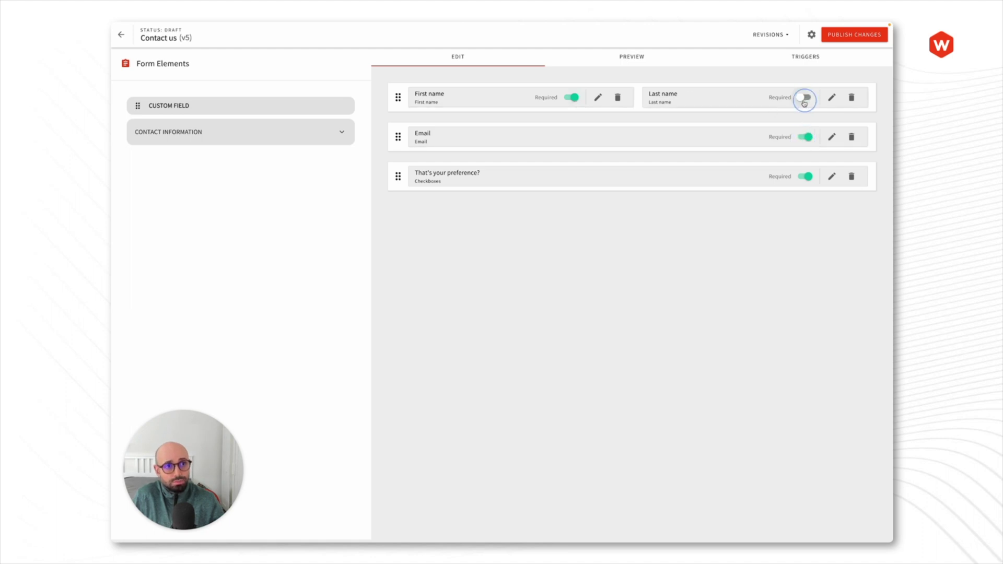
pyautogui.click(806, 137)
# Step: Check Last name's validators without saving, then make Last name required and view the Triggers list
pyautogui.click(832, 98)
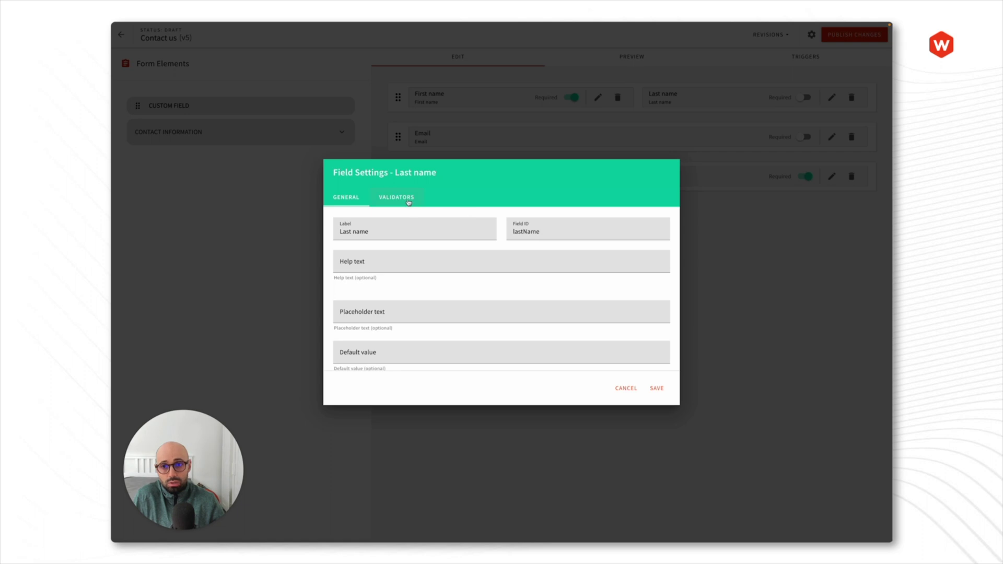
pyautogui.click(408, 199)
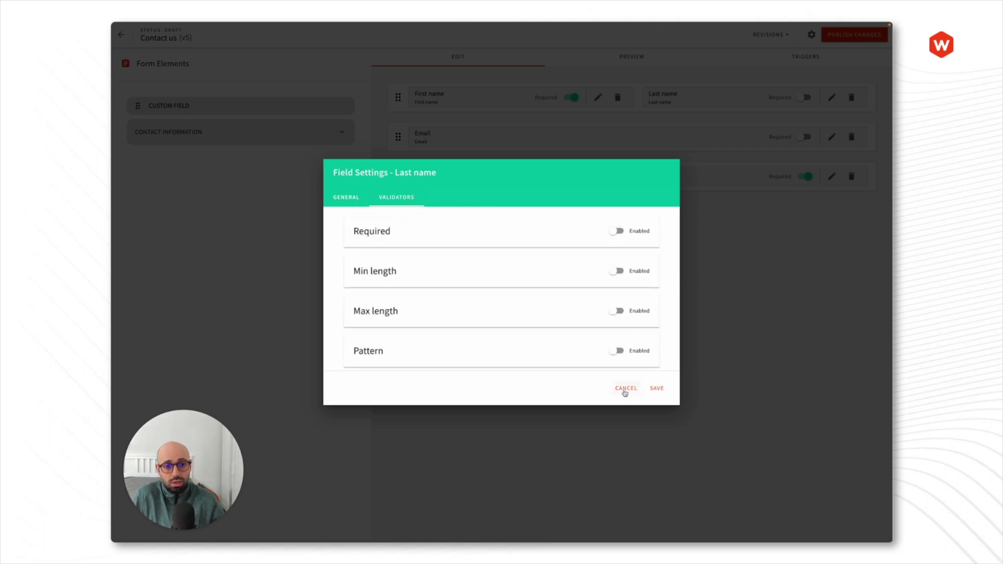
pyautogui.click(624, 390)
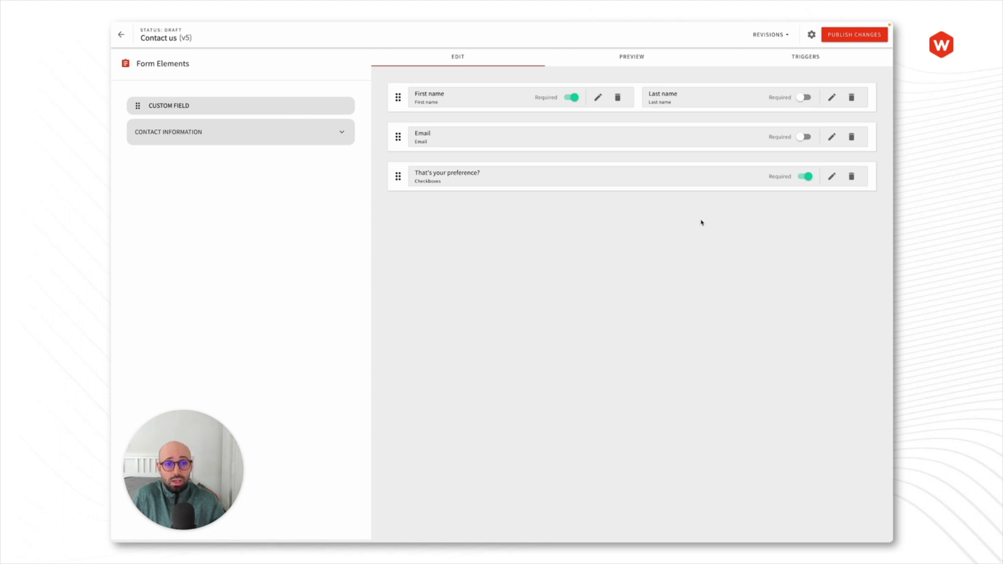
pyautogui.click(804, 98)
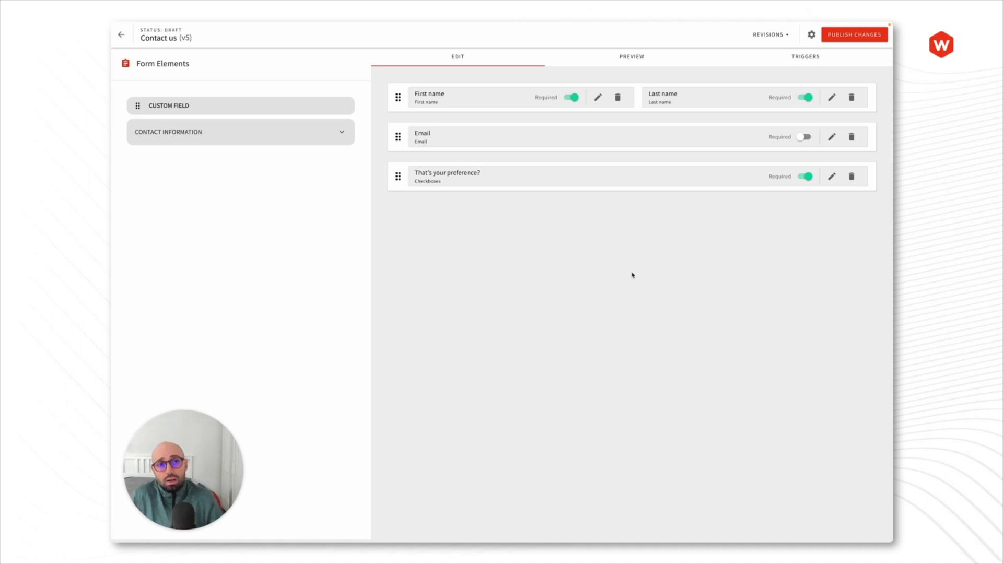
pyautogui.click(806, 62)
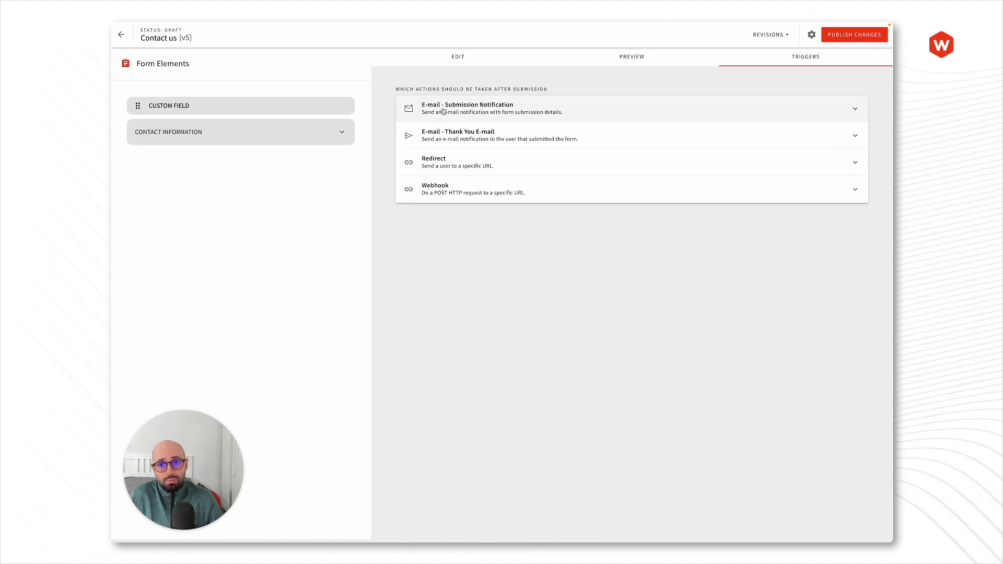
# Step: Enter the recipient's e-mail address in the Submission Notification trigger, then collapse it
pyautogui.click(463, 109)
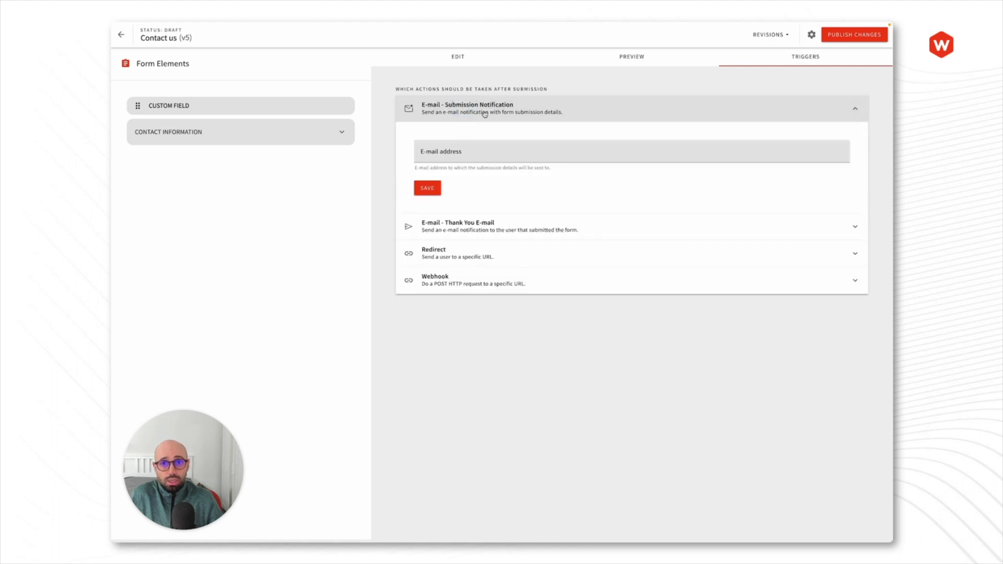
pyautogui.click(482, 152)
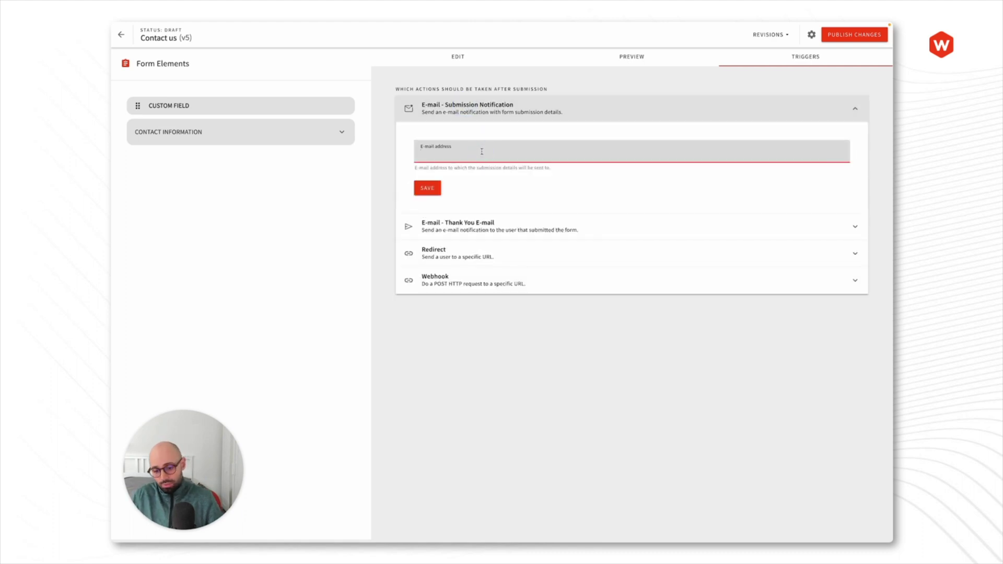
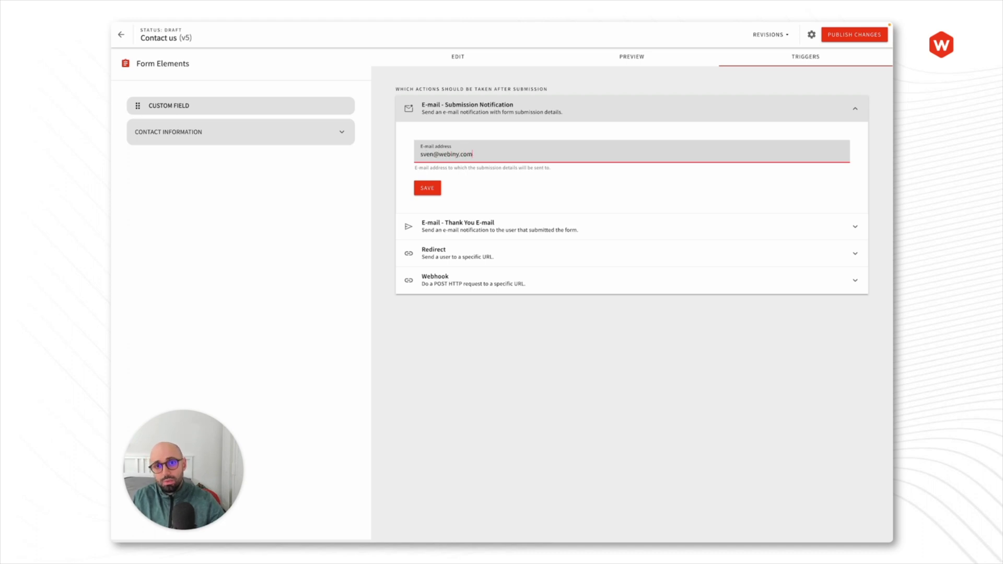
pyautogui.click(497, 187)
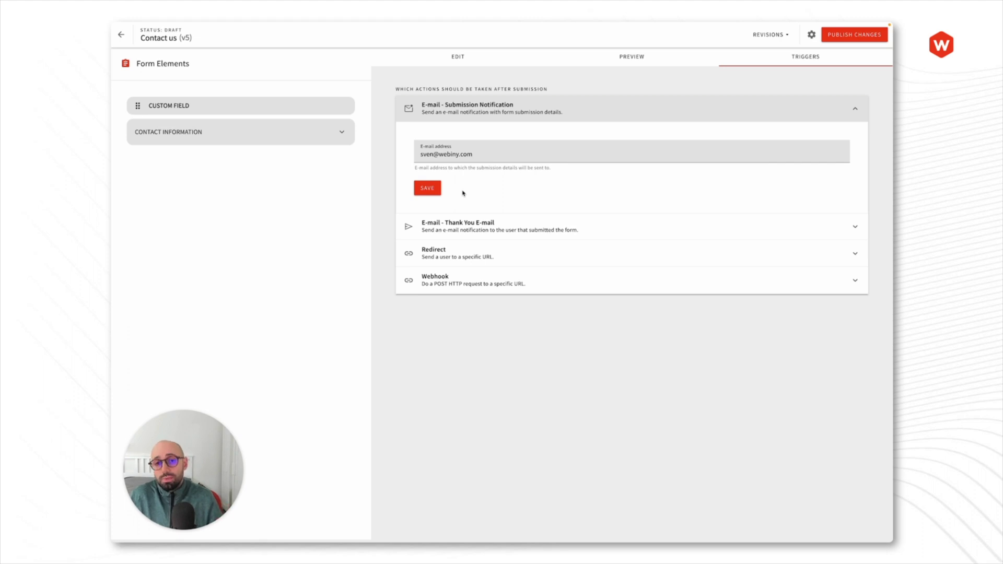
pyautogui.click(465, 130)
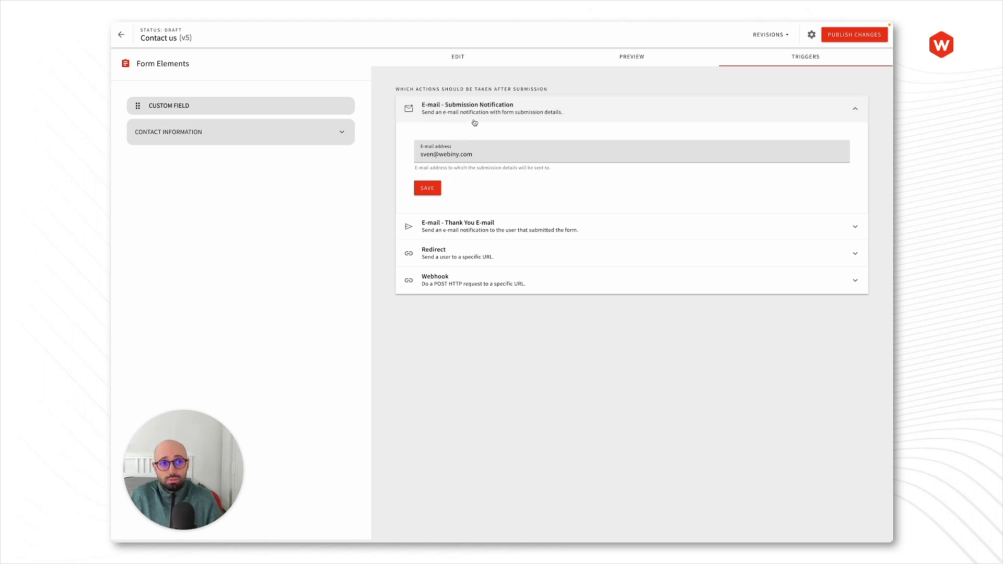
pyautogui.click(474, 113)
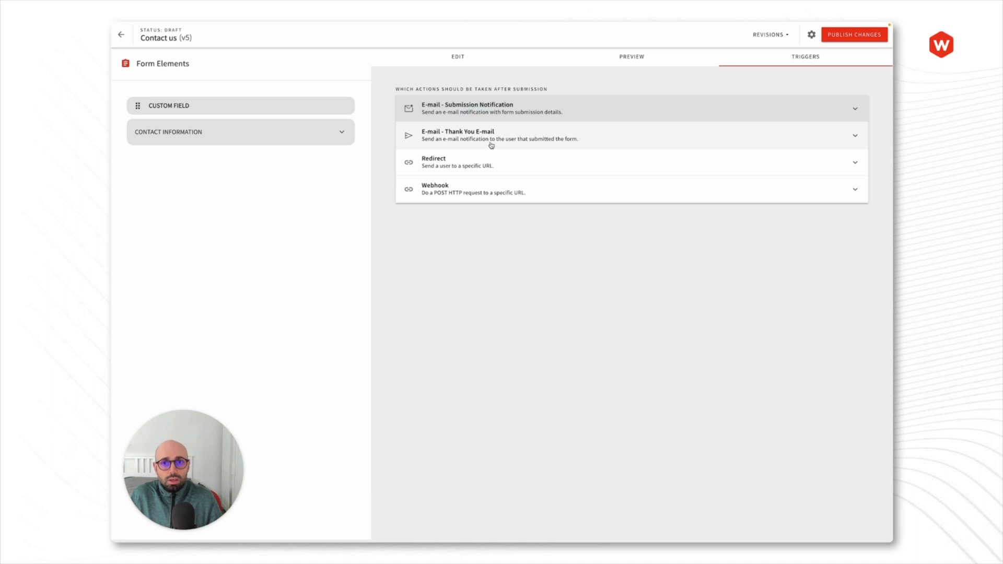
# Step: Delete the old Email field and check the Thank You E-mail's e-mail-field-required notice
pyautogui.click(491, 145)
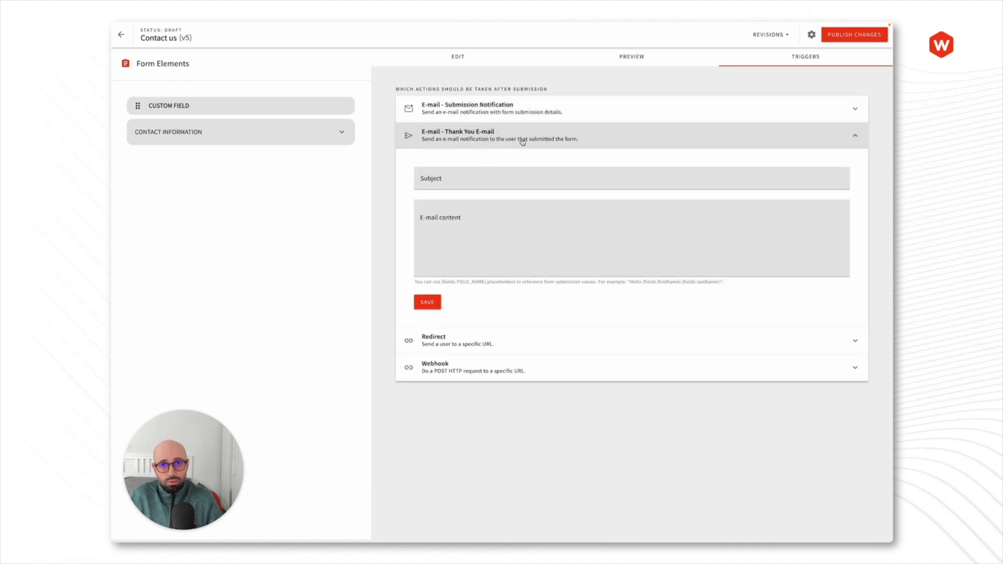
pyautogui.click(477, 66)
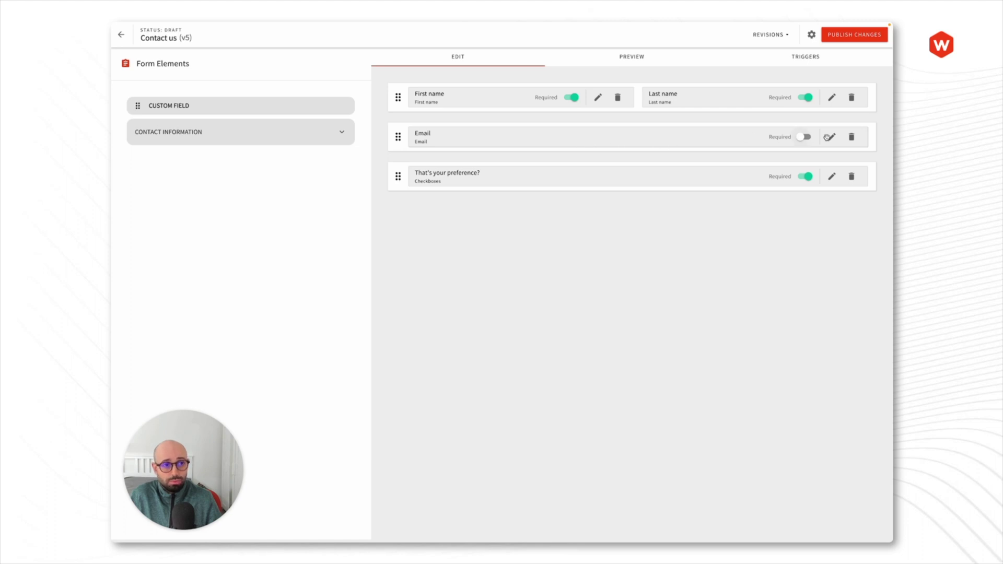
pyautogui.click(854, 139)
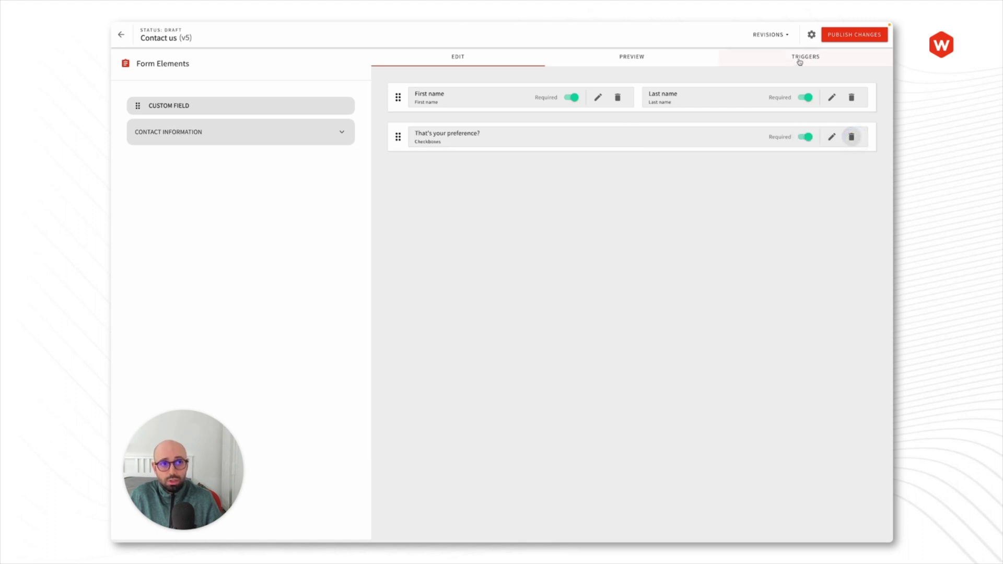
pyautogui.click(802, 59)
pyautogui.moveTo(412, 168); pyautogui.dragTo(579, 173)
pyautogui.click(581, 174)
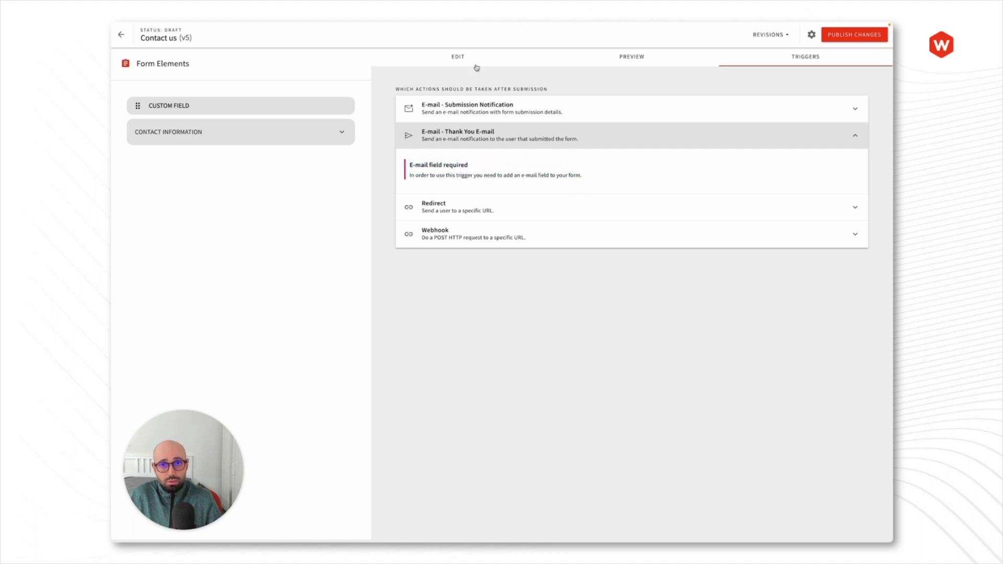
# Step: Insert the Contact Information Email field between the name and preference rows
pyautogui.click(477, 62)
pyautogui.click(225, 137)
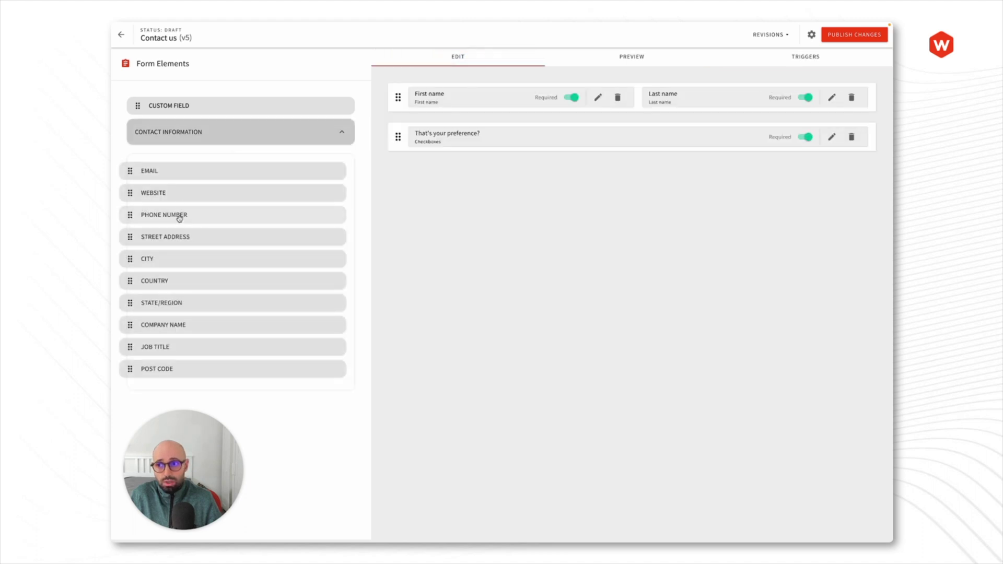
pyautogui.moveTo(172, 175); pyautogui.dragTo(434, 125)
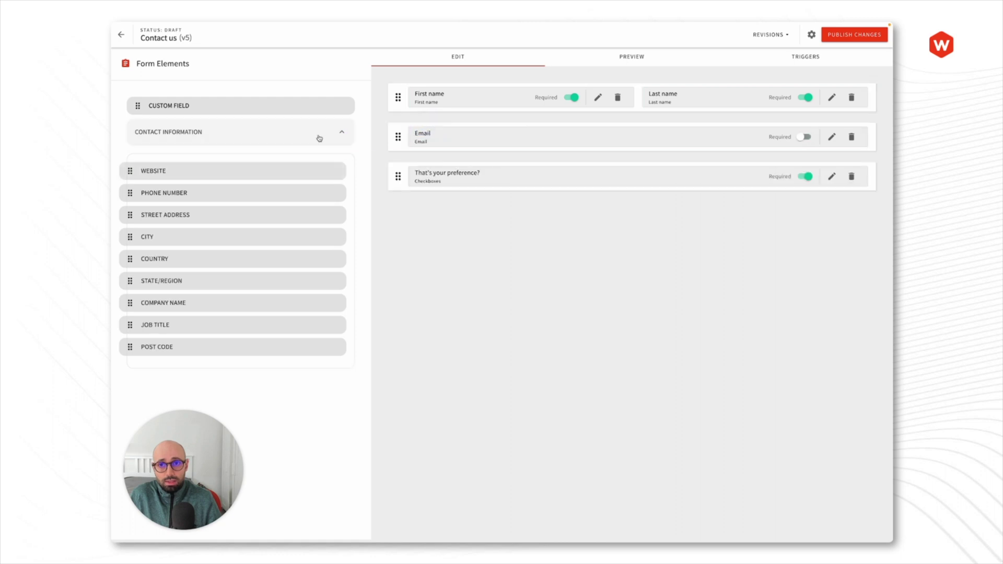
pyautogui.click(318, 135)
pyautogui.click(799, 54)
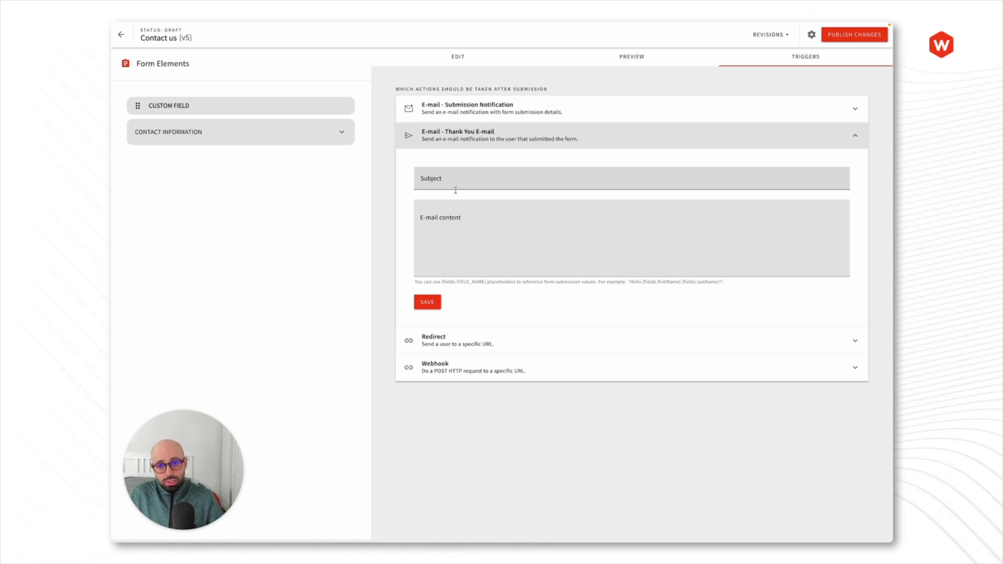
# Step: Give the Thank You E-mail subject 'Thank you for your submission' and body 'Hi {fields.firstName},'
pyautogui.click(454, 179)
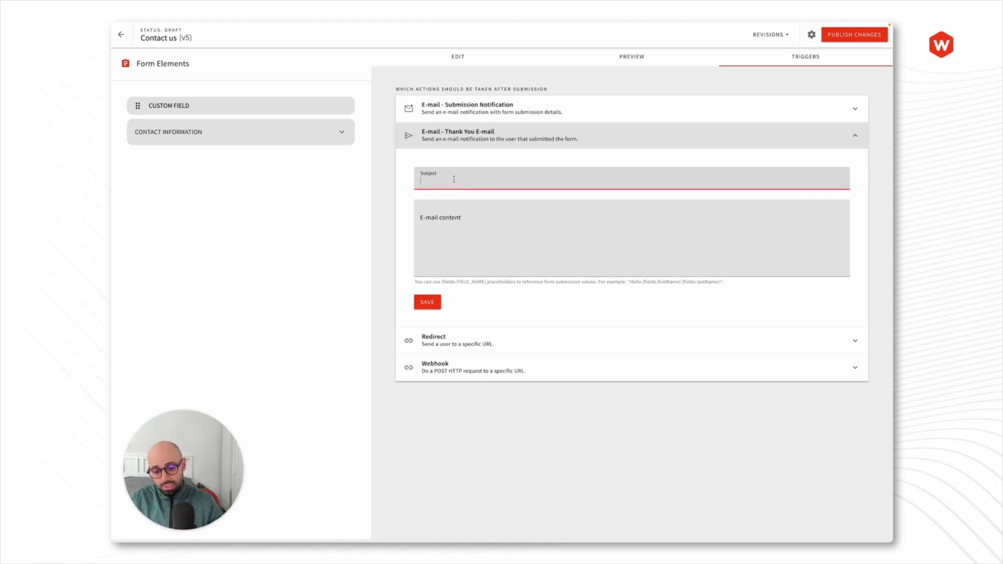
pyautogui.write('Thank you ')
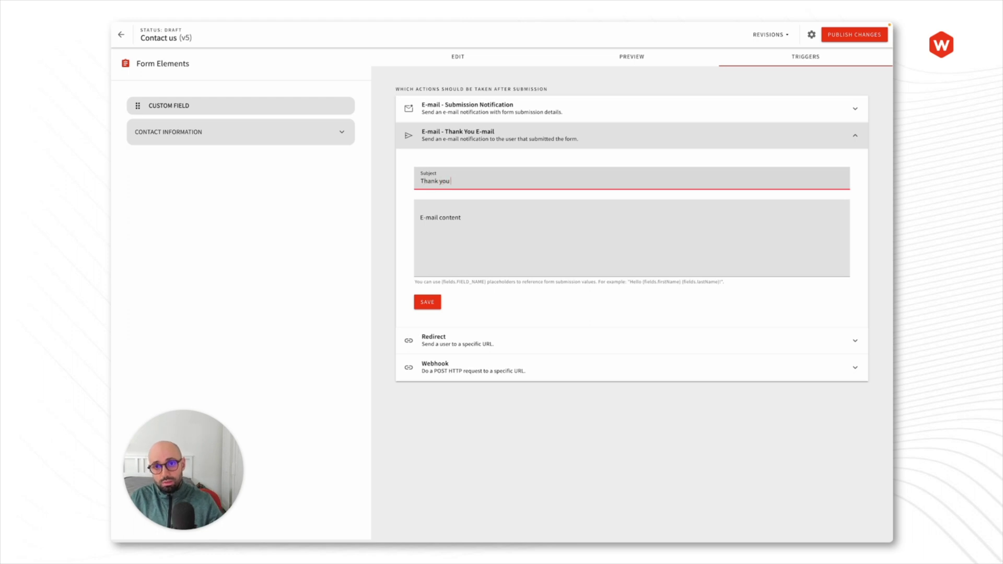
pyautogui.write('for your submission')
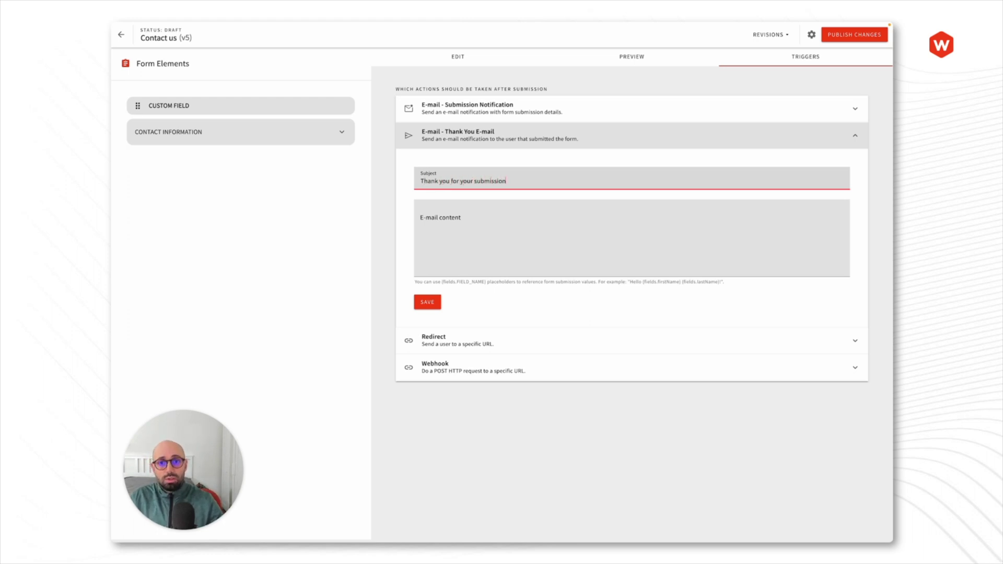
pyautogui.click(421, 218)
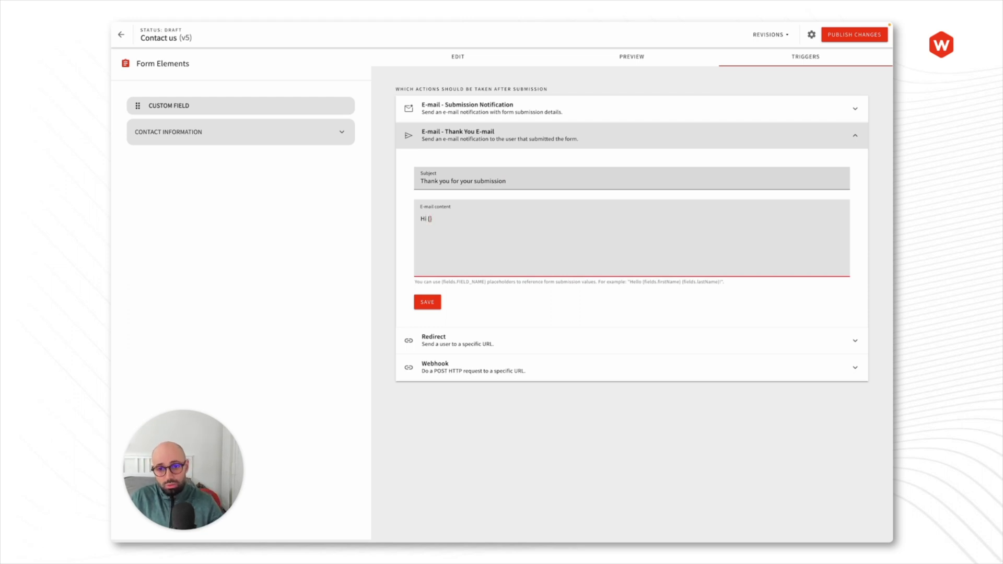
pyautogui.write('Hi {f')
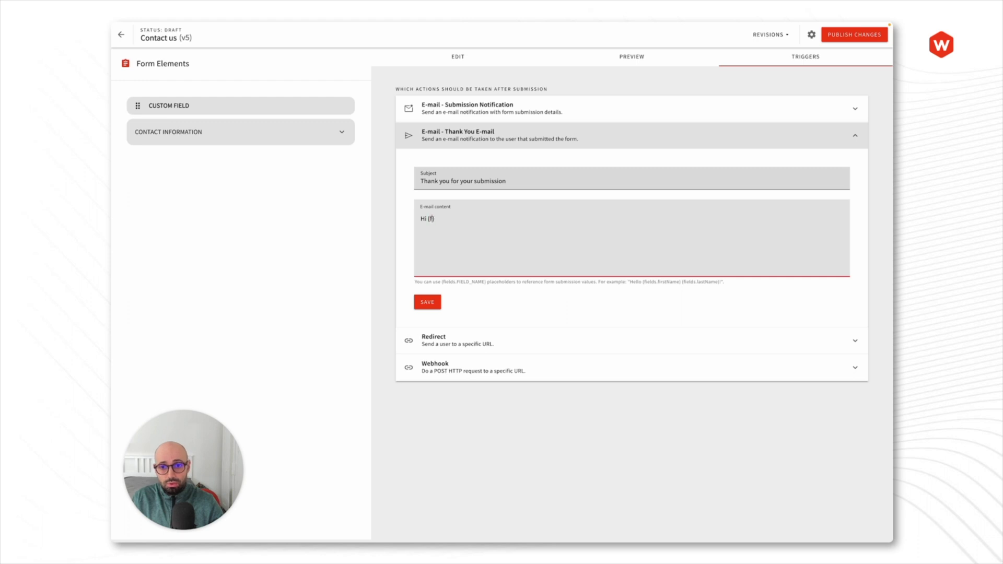
pyautogui.write('ields.firstNa')
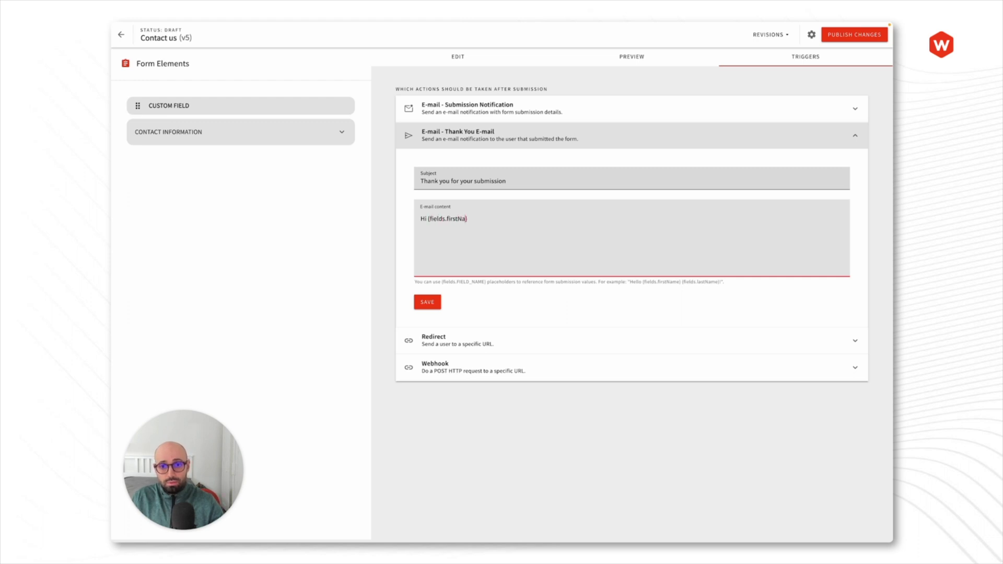
pyautogui.write('me')
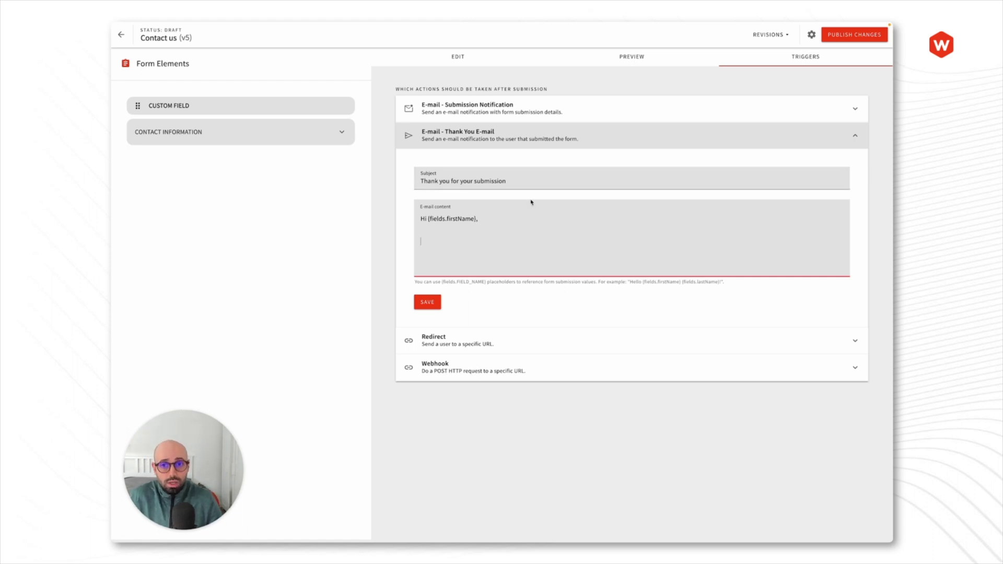
pyautogui.press('Return')
pyautogui.press('Return')
pyautogui.write('sada')
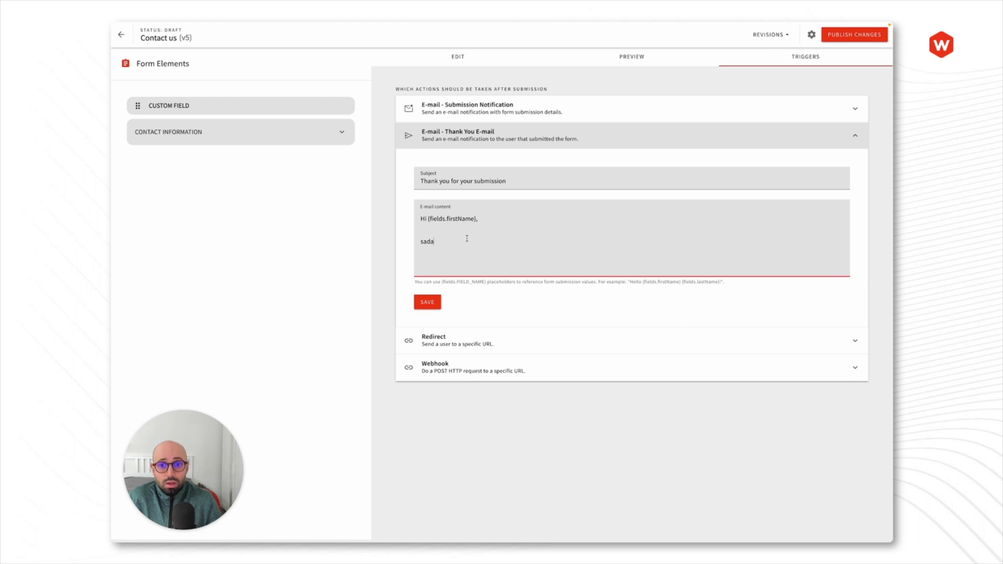
pyautogui.click(428, 218)
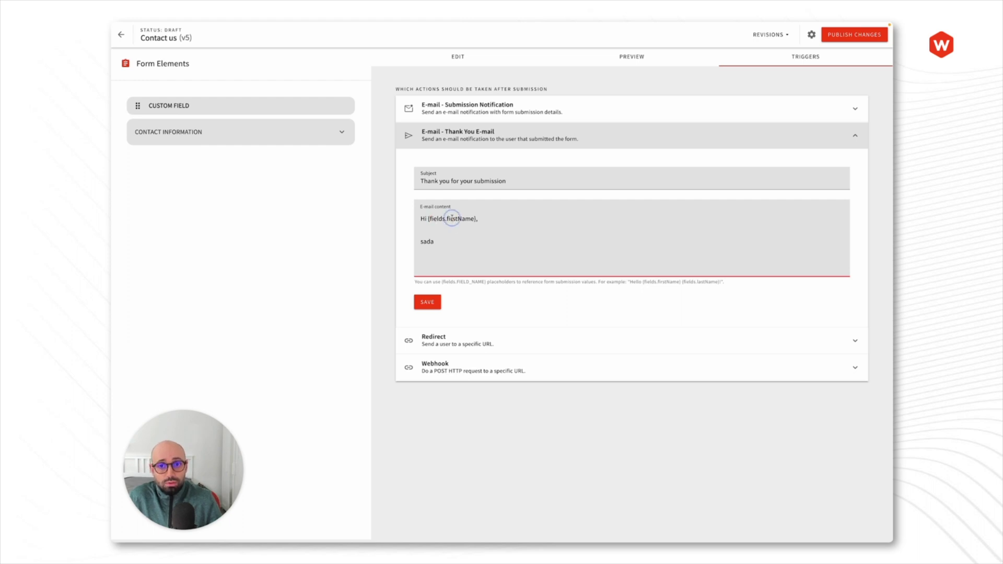
pyautogui.doubleClick(465, 220)
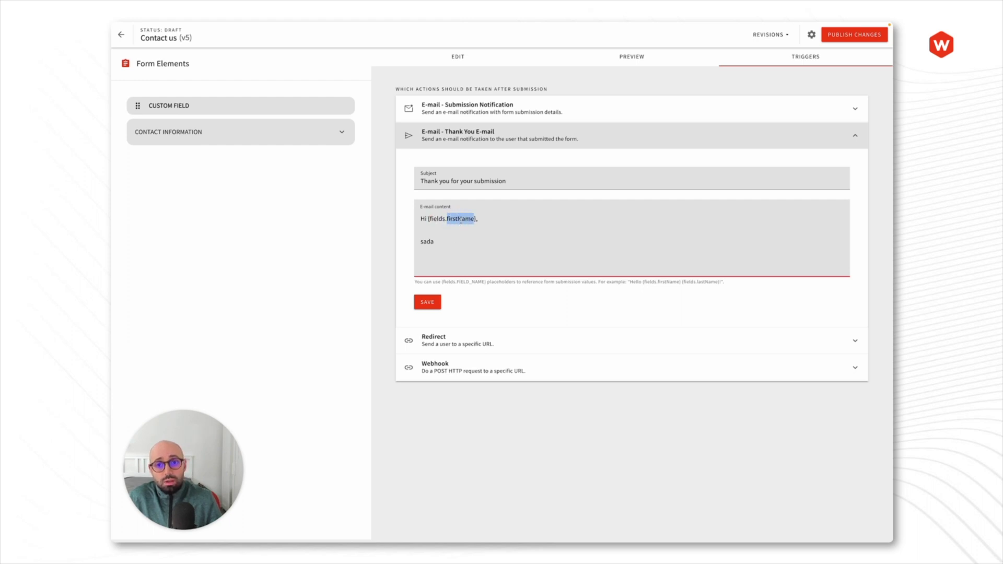
# Step: Check that the First name field's ID is firstName, cancelling without changes
pyautogui.click(459, 56)
pyautogui.click(597, 98)
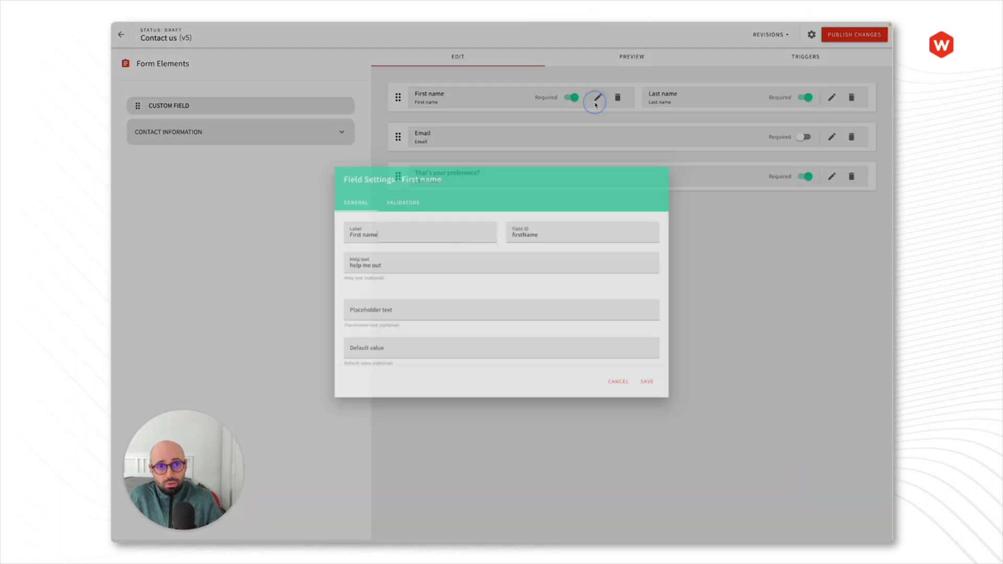
pyautogui.click(525, 232)
pyautogui.doubleClick(528, 233)
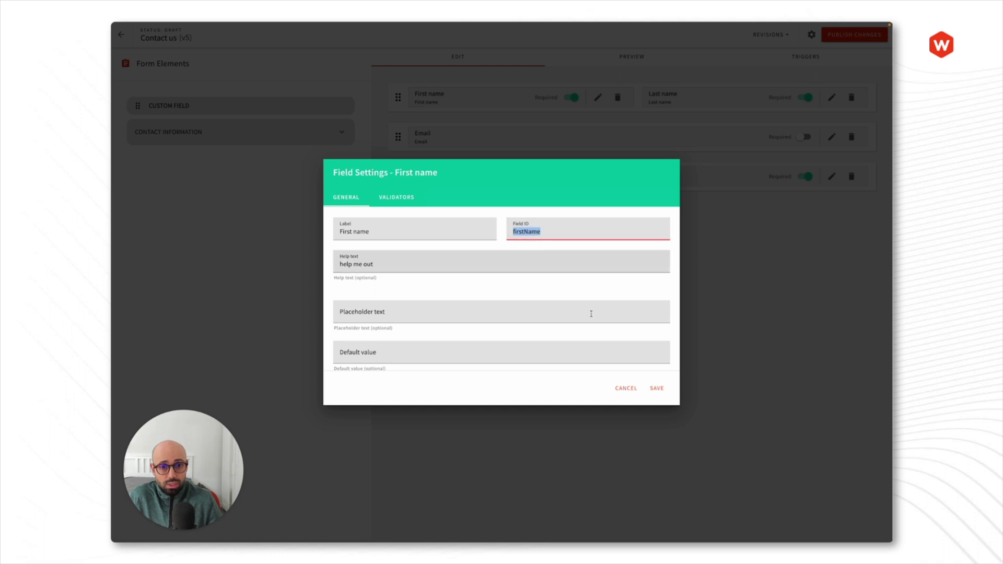
pyautogui.click(619, 389)
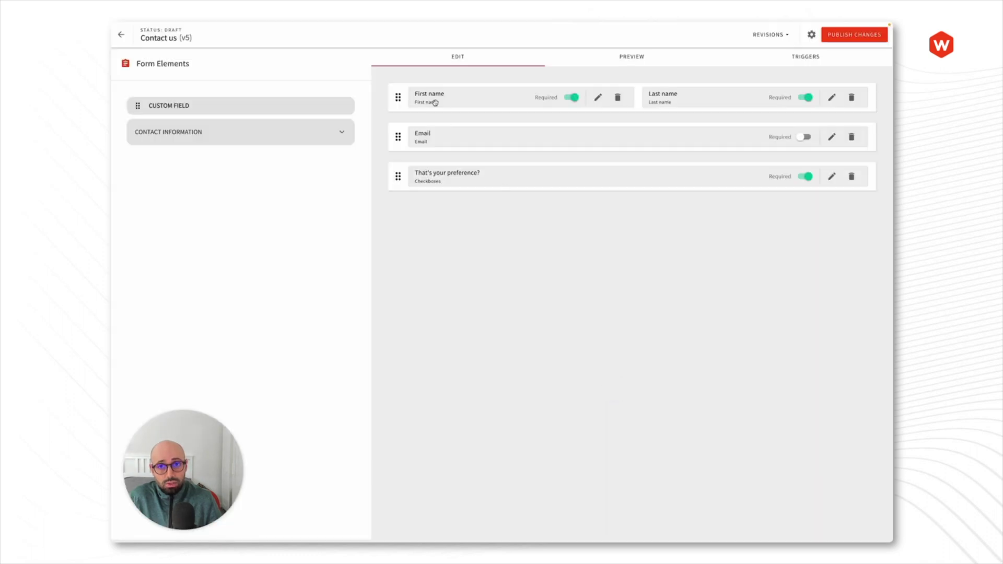
# Step: Collapse the Thank You E-mail trigger and return to the form's field list
pyautogui.click(782, 59)
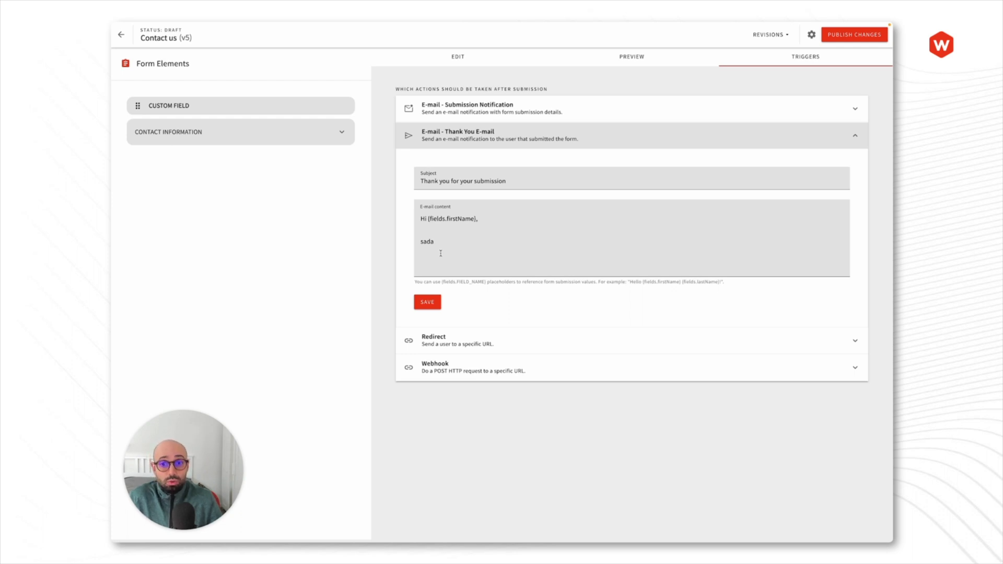
pyautogui.click(485, 133)
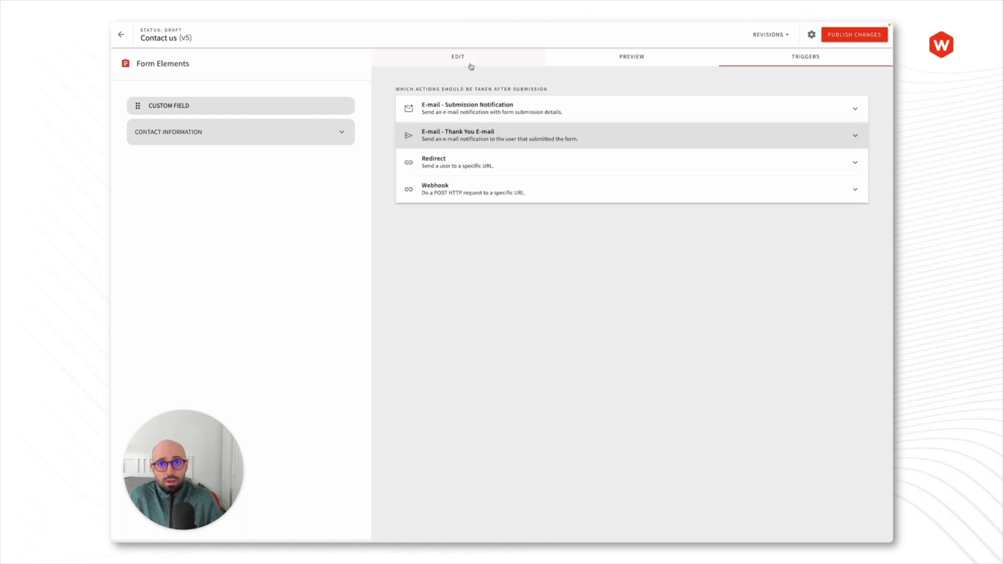
pyautogui.click(469, 58)
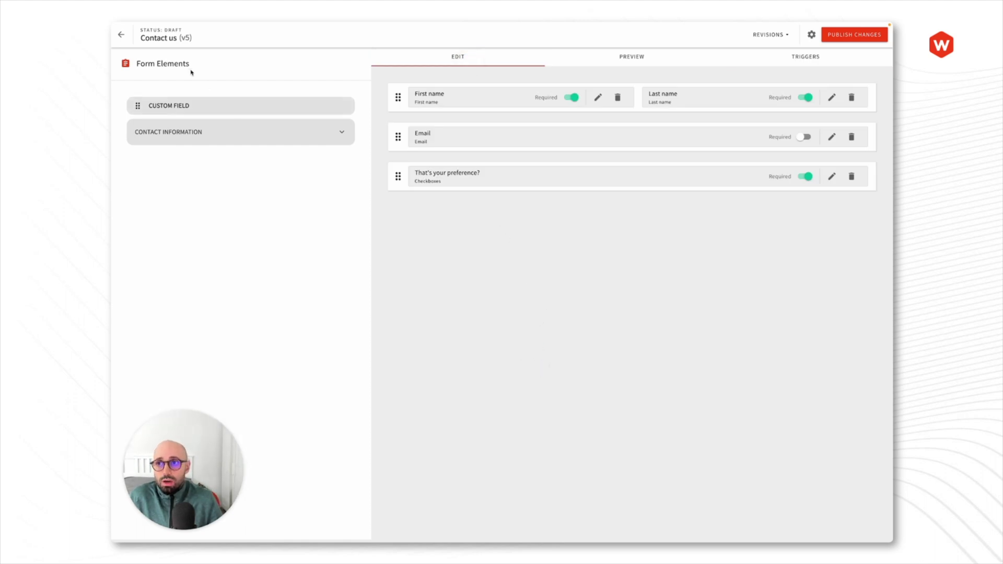
# Step: Open Contact us submissions from the Forms list: 1 submission, 3 views, 33.33% conversion
pyautogui.click(122, 35)
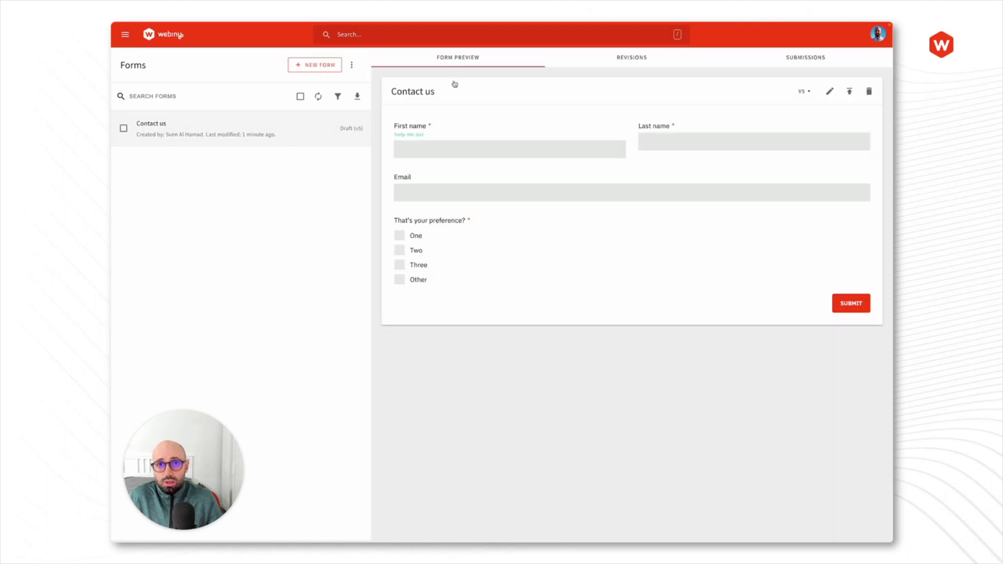
pyautogui.click(787, 65)
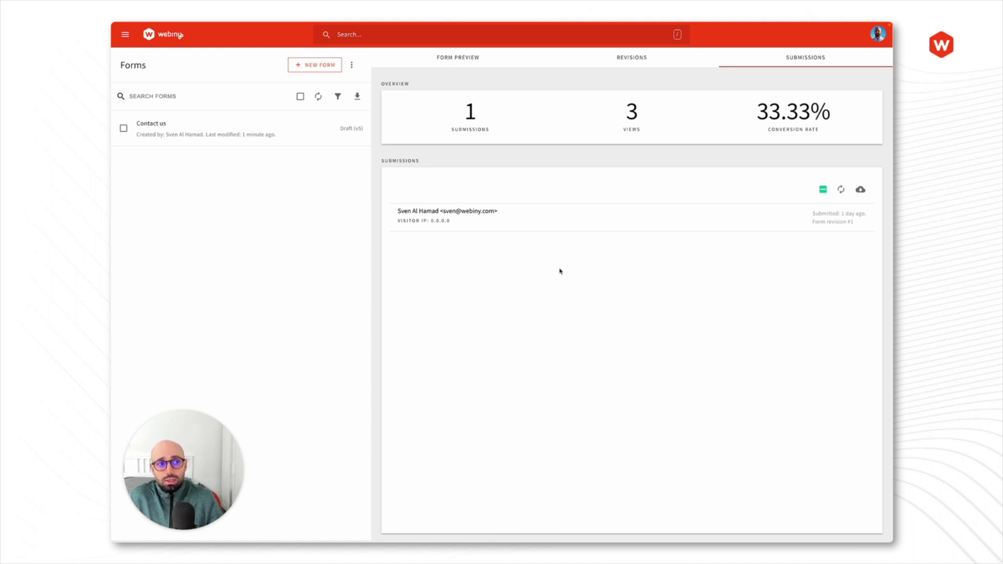
# Step: Copy the single submission's data as JSON and as CSV, then close its details
pyautogui.click(525, 221)
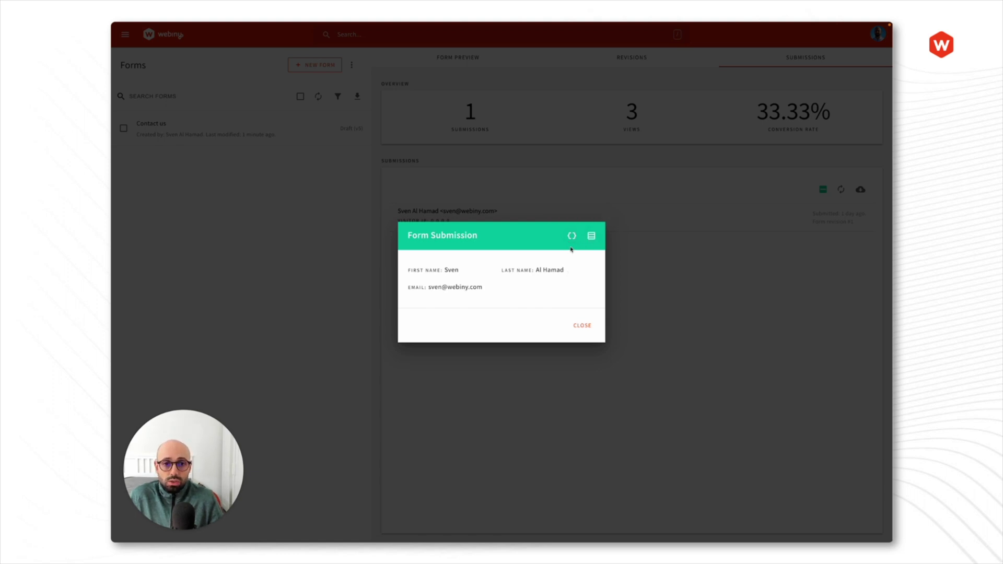
pyautogui.click(570, 240)
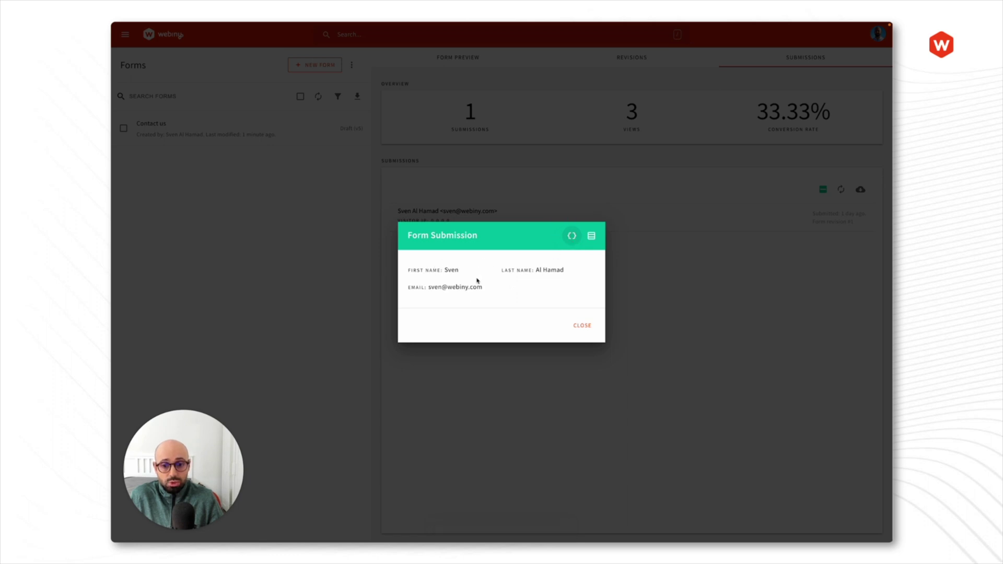
pyautogui.click(591, 236)
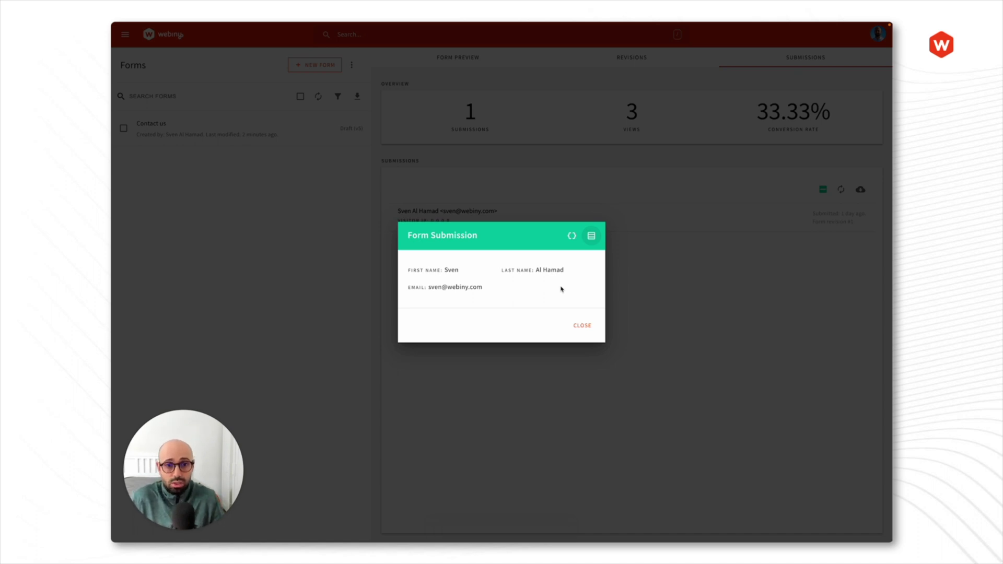
pyautogui.click(580, 326)
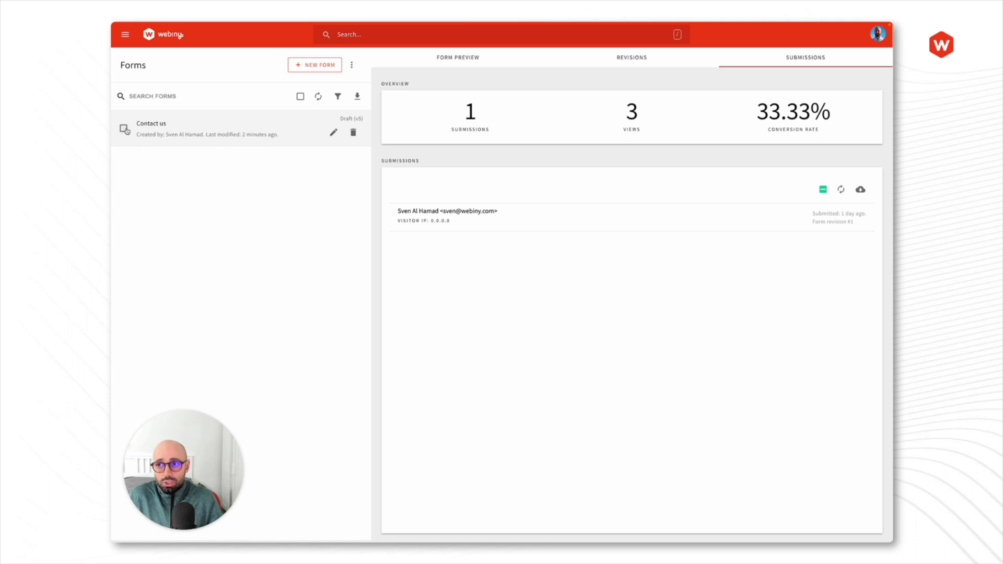
# Step: Select the Contact us form in the Forms list and start its export
pyautogui.click(125, 131)
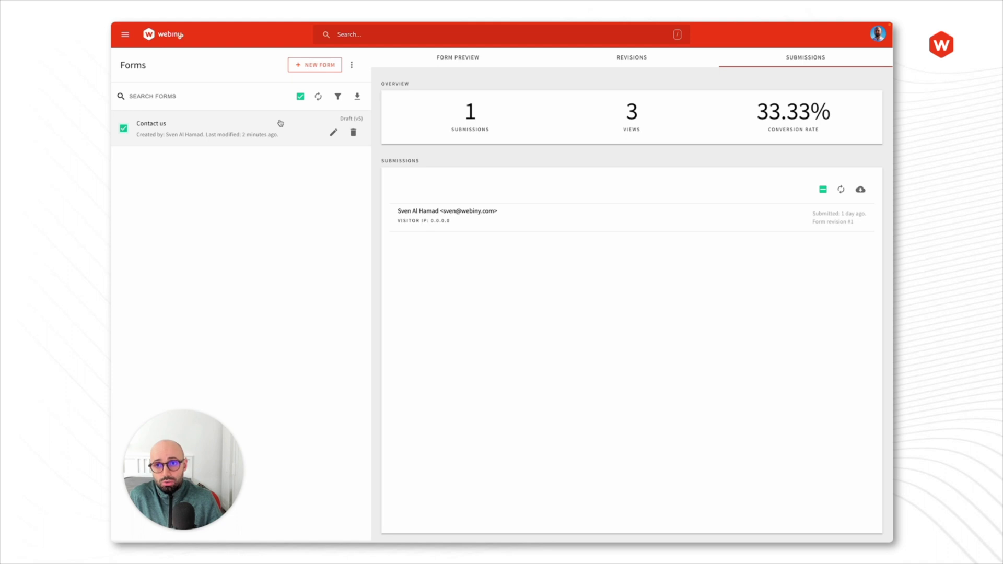
pyautogui.click(354, 64)
pyautogui.click(316, 178)
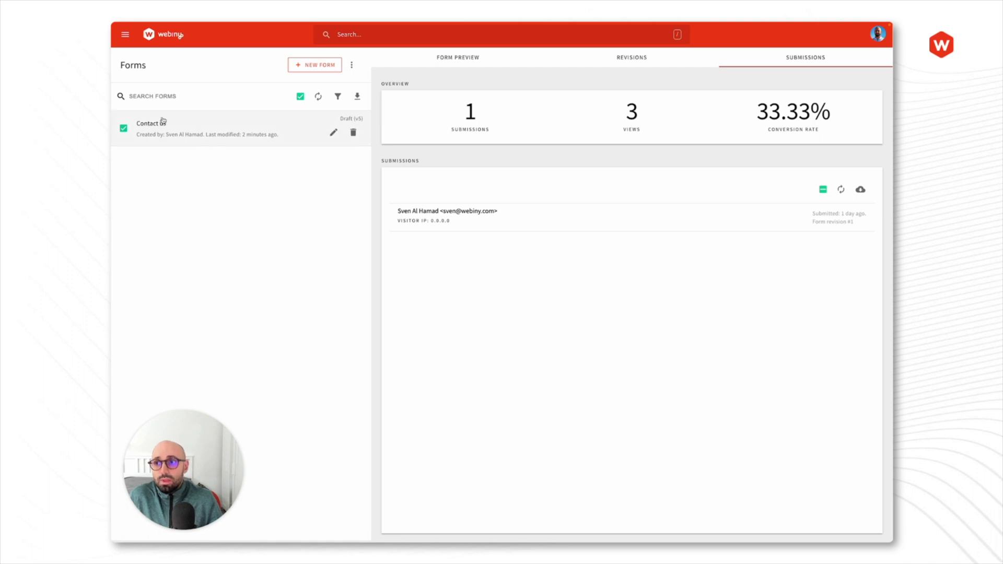
pyautogui.click(123, 128)
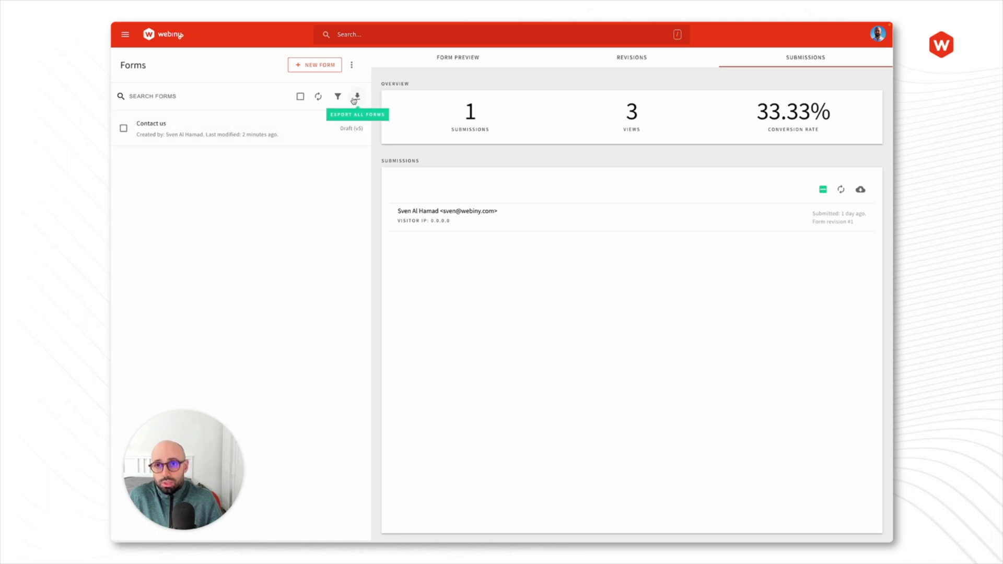
pyautogui.click(124, 129)
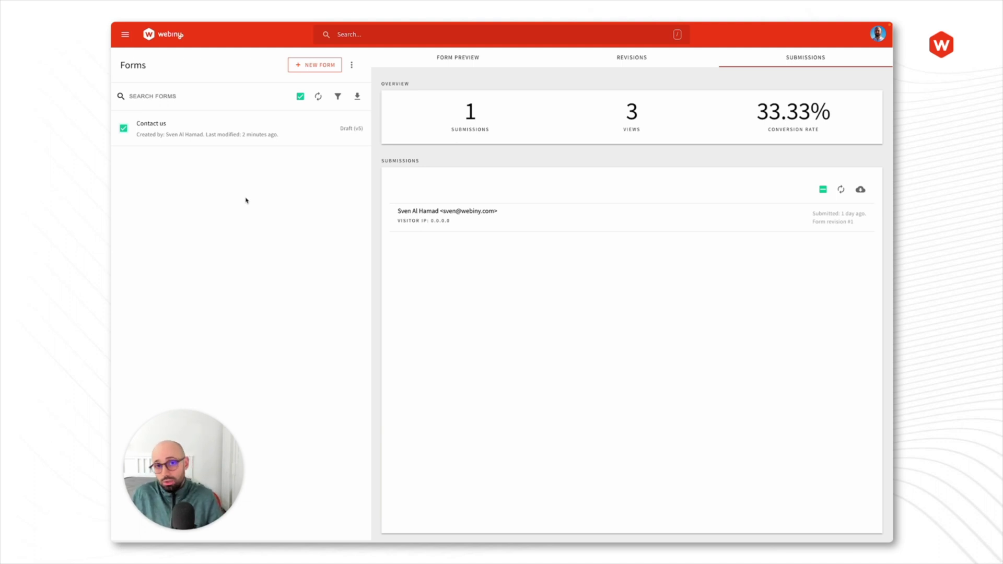
pyautogui.click(358, 97)
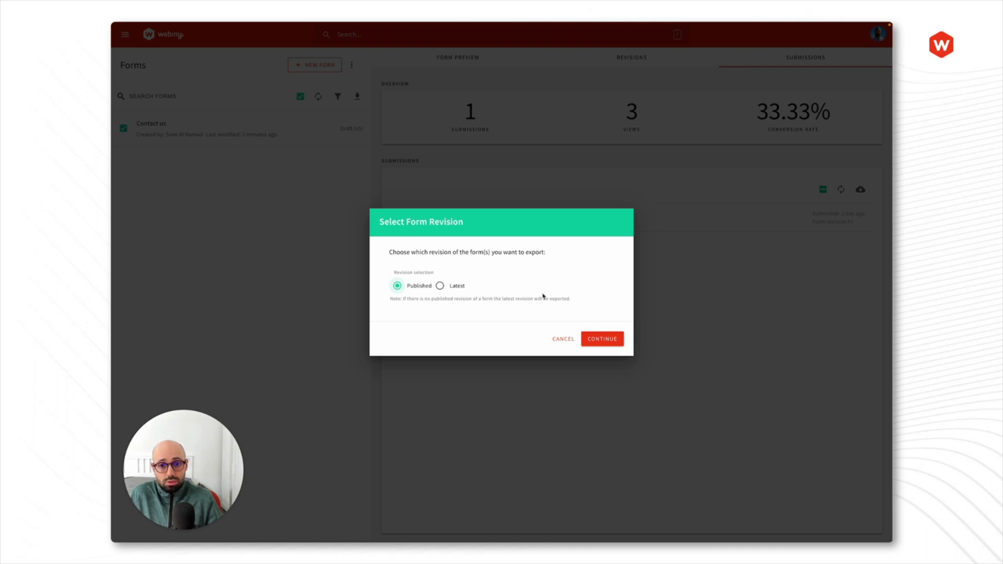
# Step: Export the Published revision of Contact us as a ZIP and close the ready dialog
pyautogui.click(607, 337)
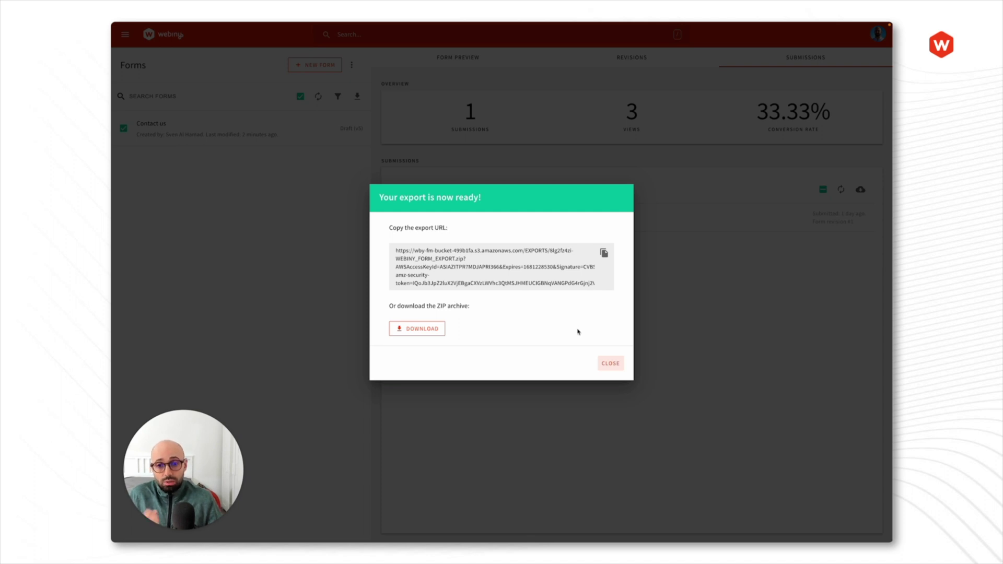
pyautogui.click(608, 363)
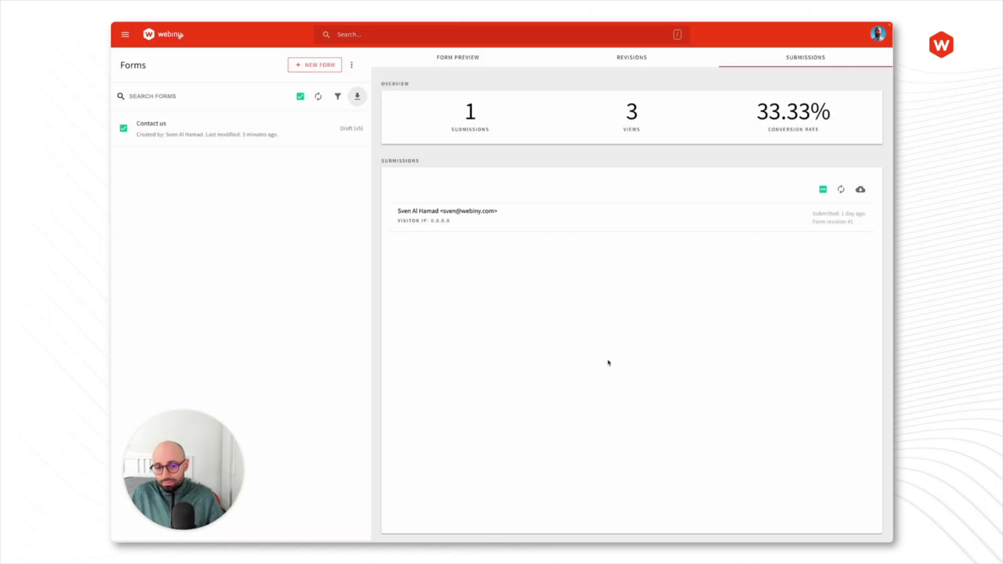